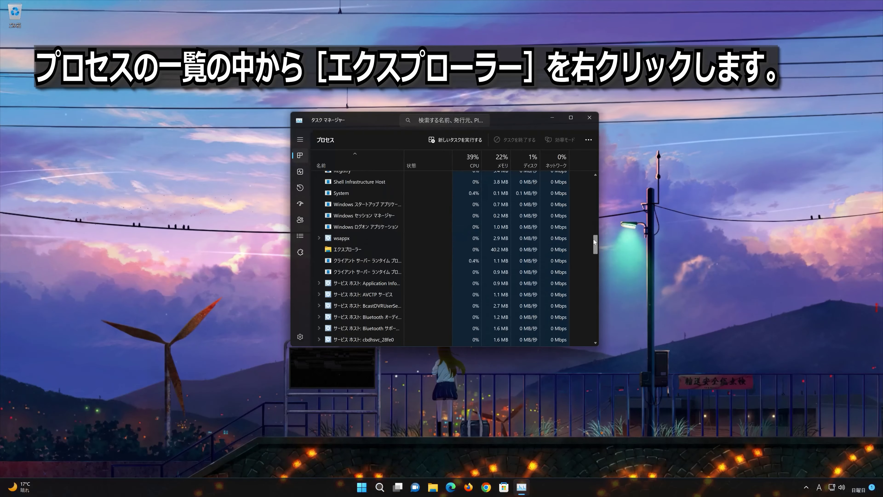
# Restart the エクスプローラー process in Task Manager and close Task Manager.
pyautogui.click(357, 250)
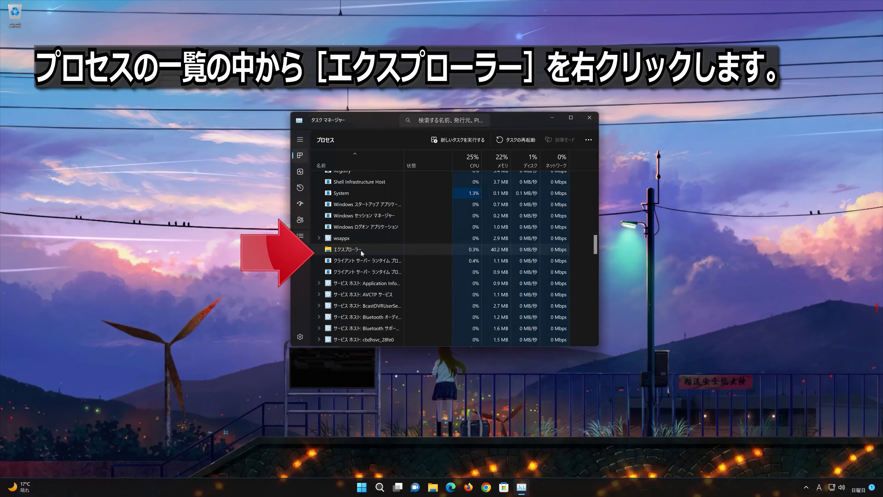
pyautogui.rightClick(361, 250)
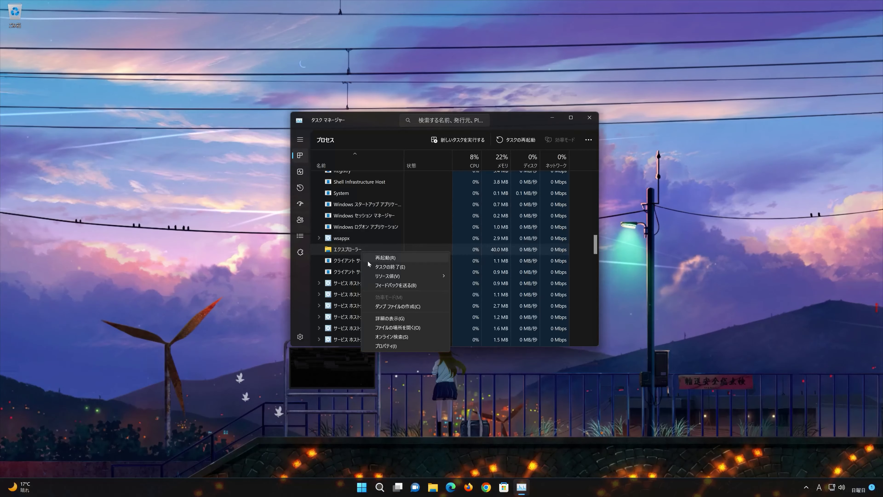
pyautogui.click(413, 258)
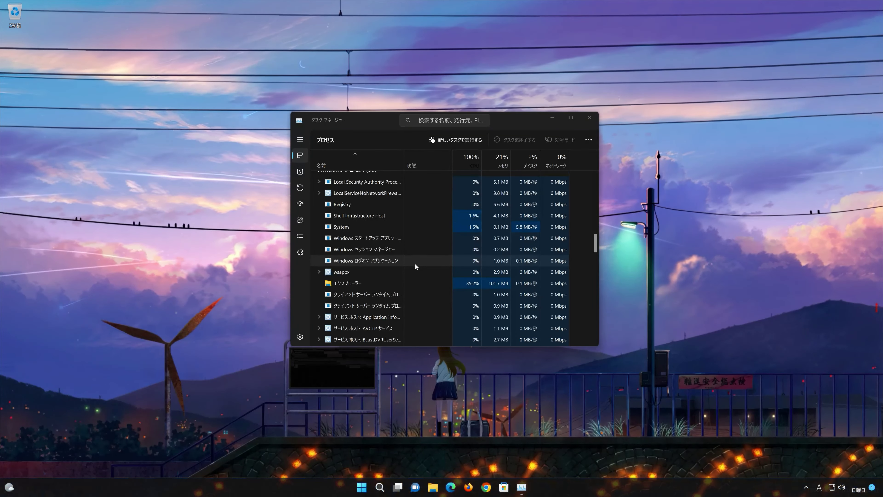
pyautogui.click(594, 118)
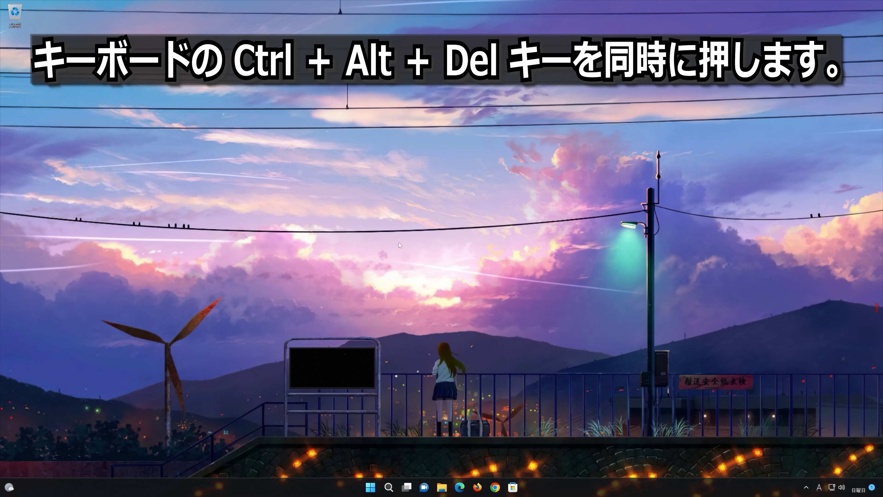
# Open Task Manager from the Windows security screen and end the エクスプローラー task.
pyautogui.hotkey('ctrl', 'alt', 'Delete')
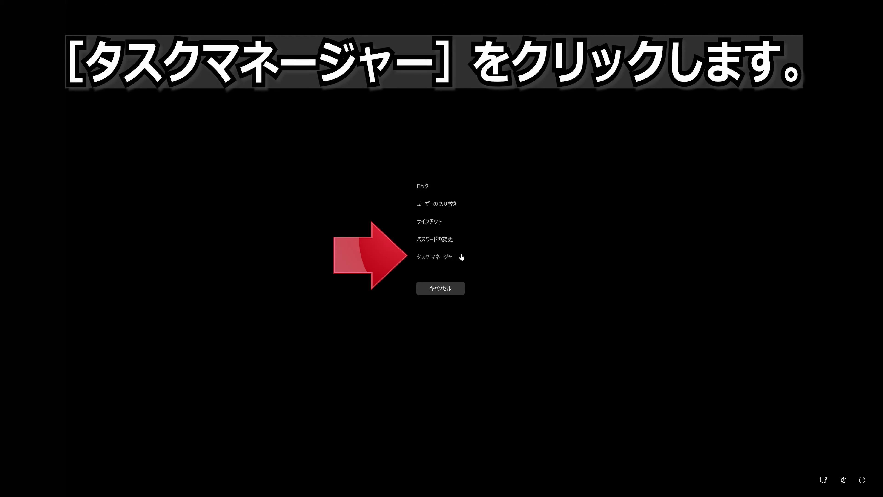
pyautogui.click(441, 258)
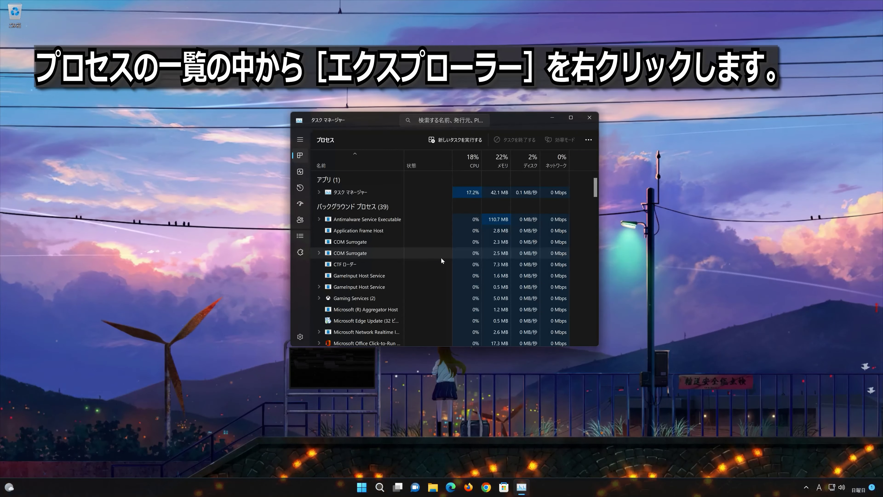
pyautogui.moveTo(594, 186); pyautogui.dragTo(586, 239)
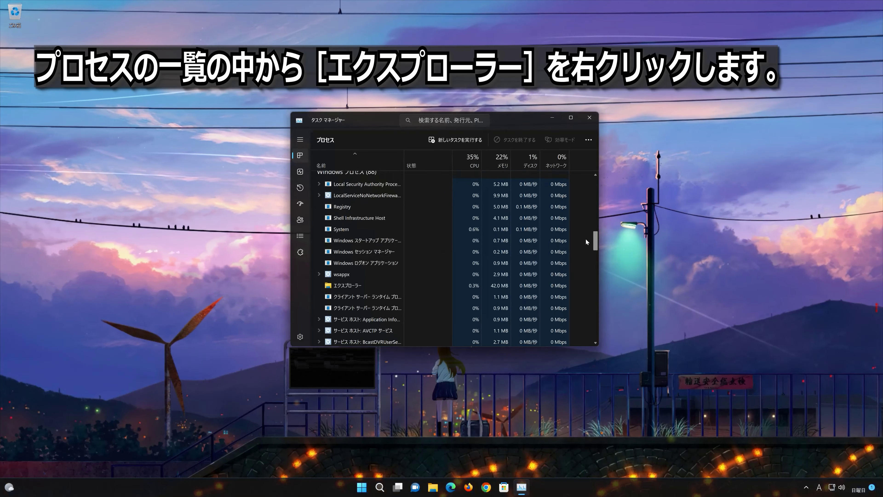
pyautogui.rightClick(356, 285)
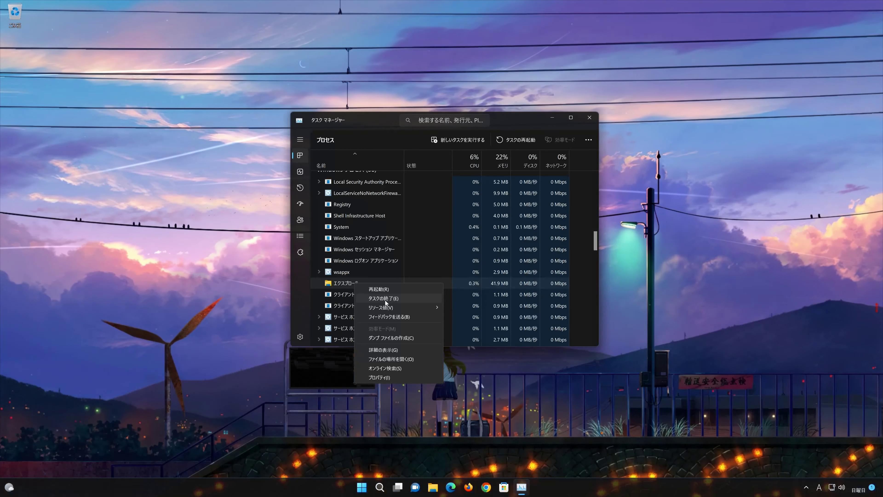
pyautogui.click(385, 300)
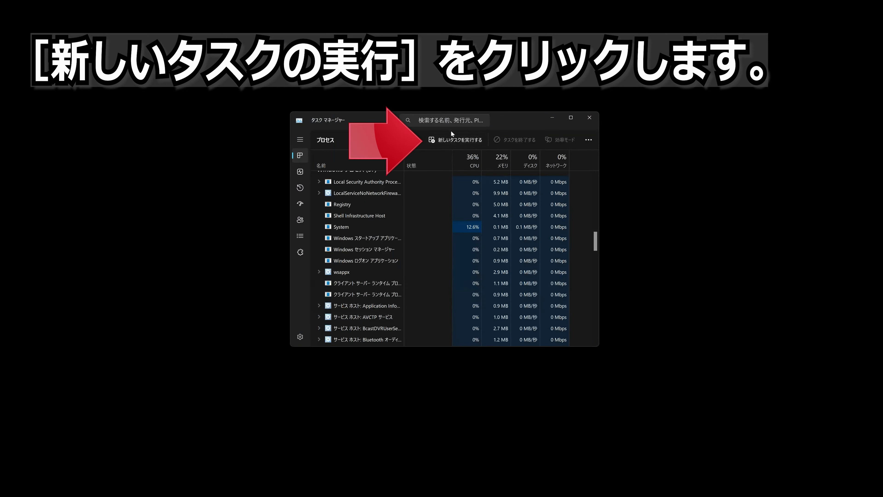
# Run a new task named explorer.exe from Task Manager to start Explorer again.
pyautogui.click(466, 139)
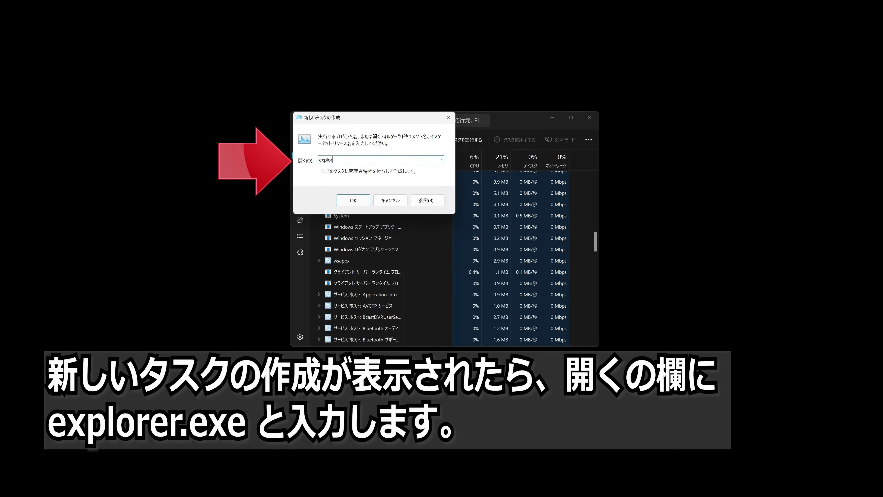
pyautogui.write('explorer.exe')
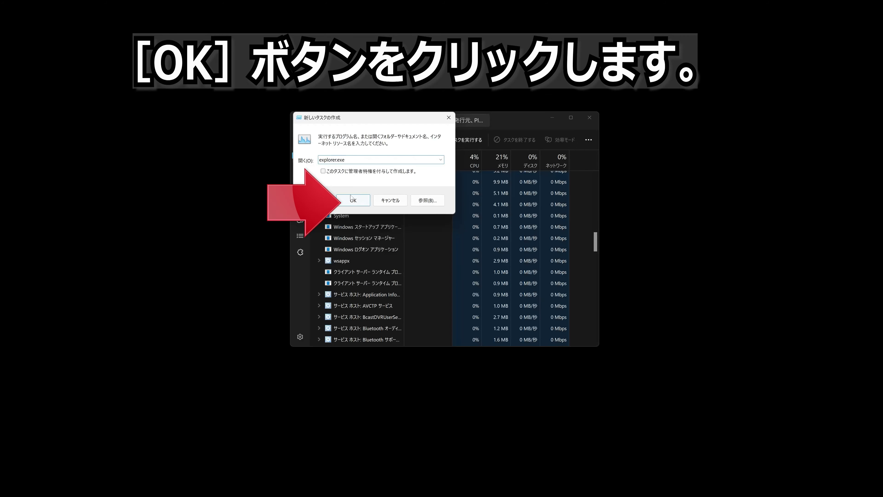
pyautogui.click(355, 200)
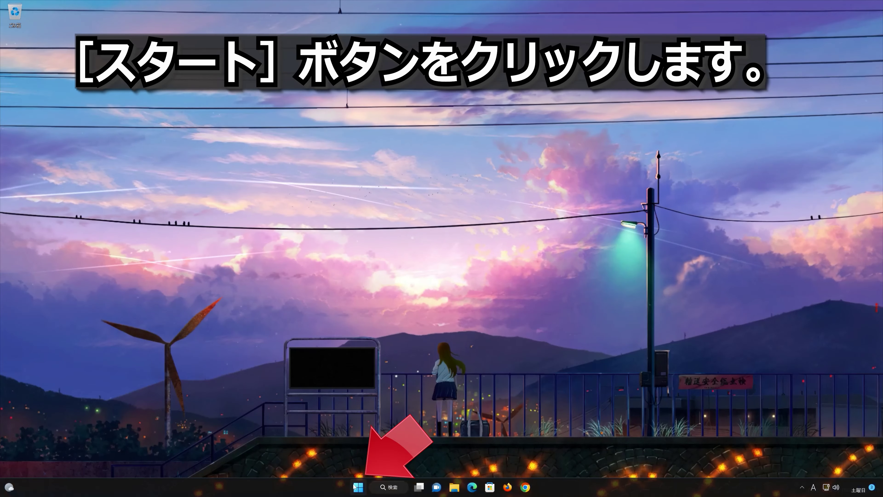
# Open the トラブルシューティング page of the system settings in Windows Settings.
pyautogui.click(355, 487)
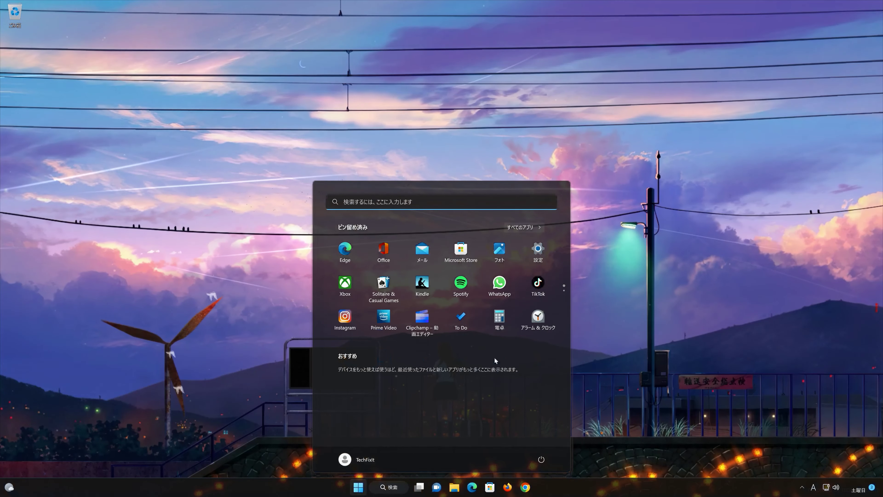
pyautogui.click(537, 254)
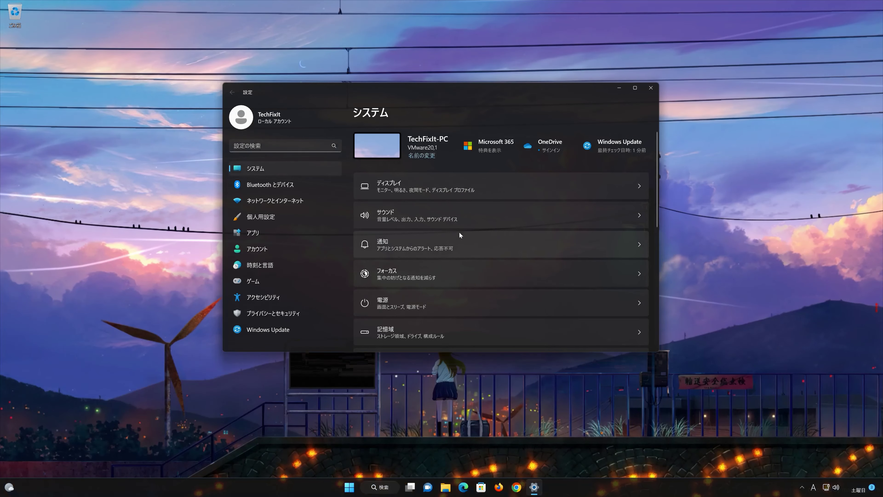
pyautogui.scroll(-1, 459, 235)
pyautogui.scroll(-4, 459, 233)
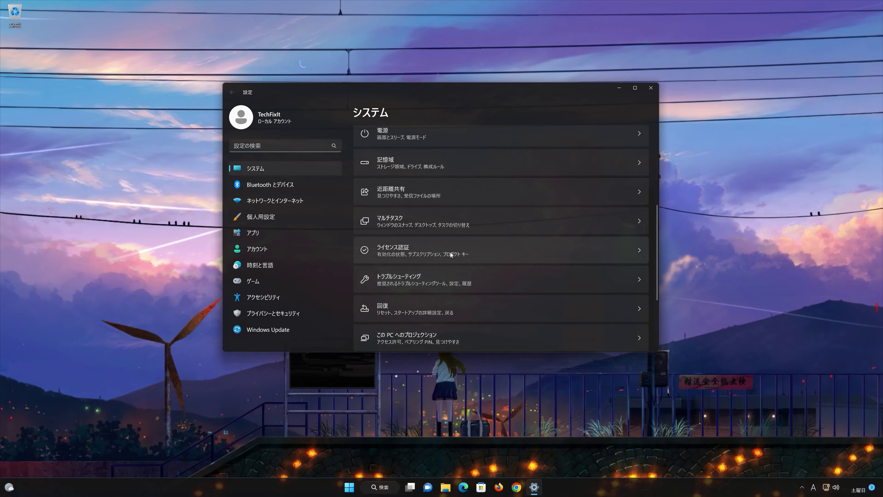
pyautogui.click(428, 282)
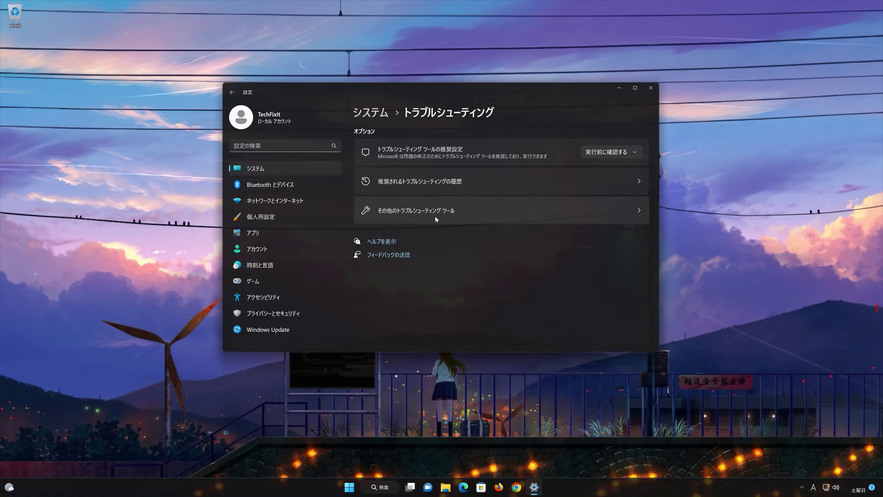
# Run the オーディオの再生 troubleshooter from the other troubleshooting tools and accept opening the audio enhancements.
pyautogui.click(485, 210)
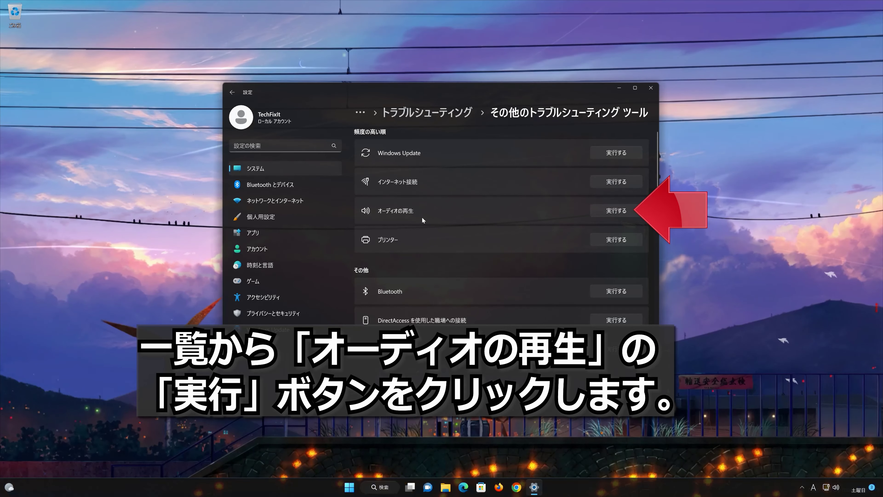
pyautogui.click(622, 211)
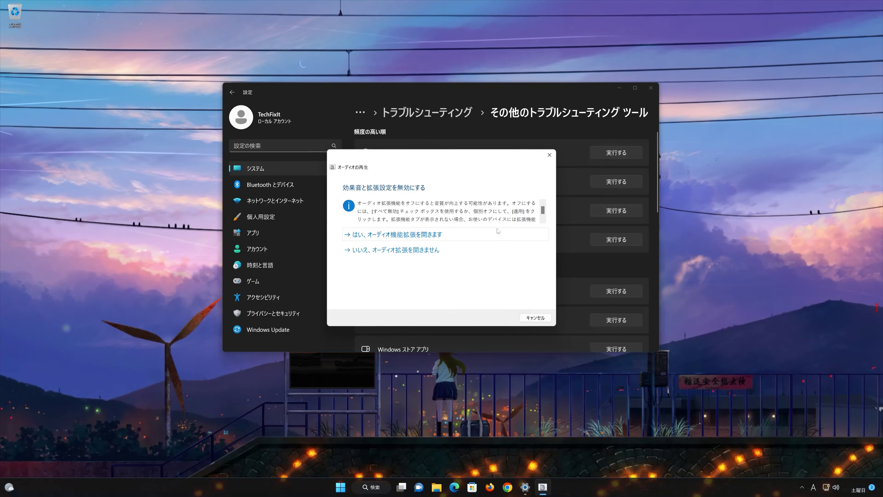
pyautogui.click(449, 235)
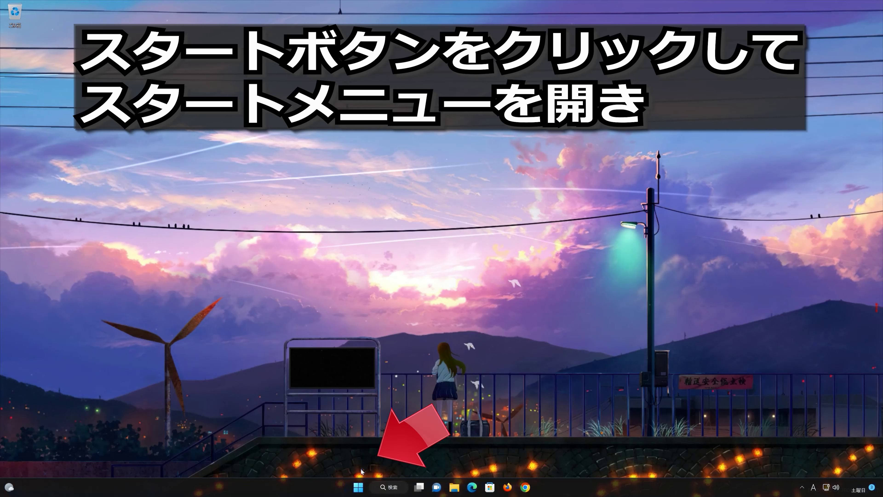
# Search Windows for デバイス マネージャー, open it and move its window to the middle of the desktop.
pyautogui.click(358, 488)
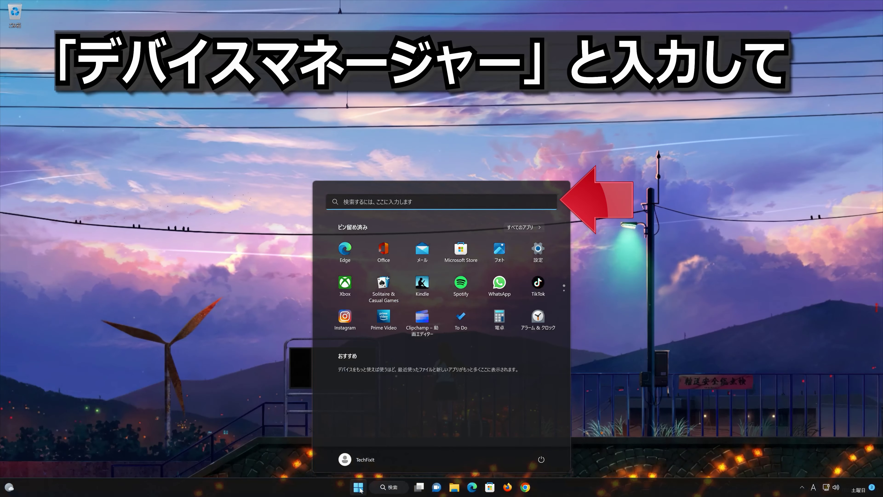
pyautogui.write('デバイス マネージャー')
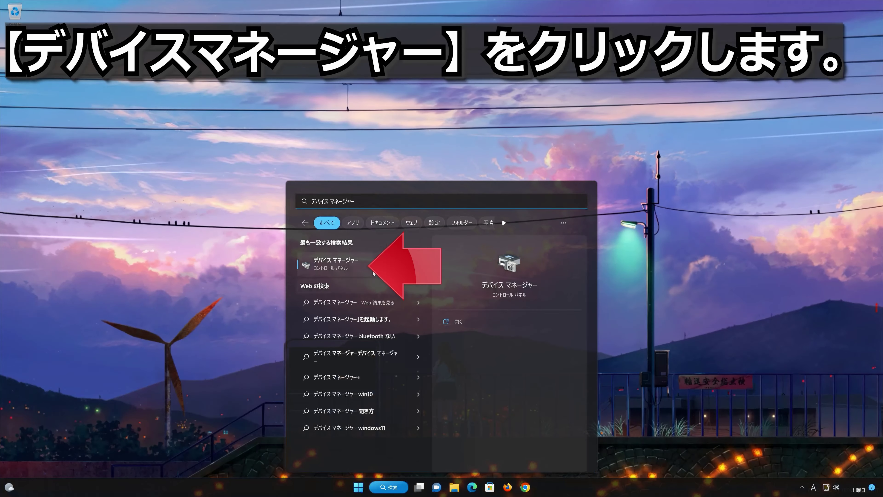
pyautogui.click(360, 266)
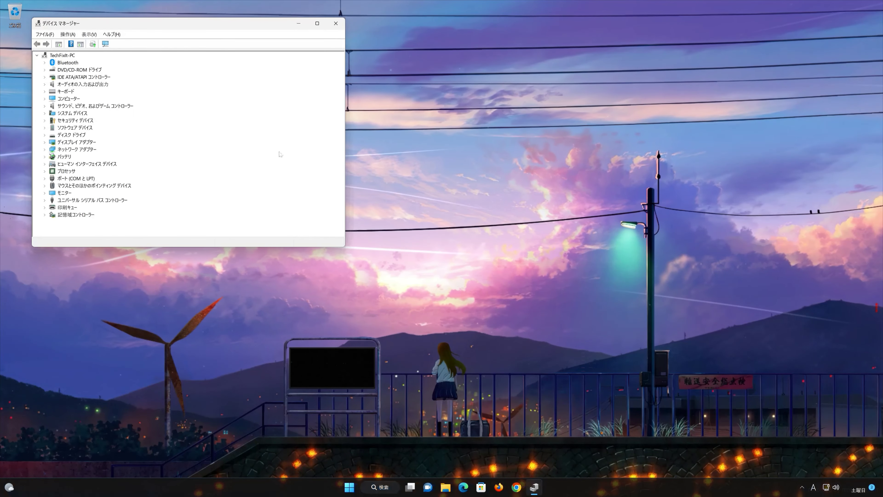
pyautogui.moveTo(224, 25); pyautogui.dragTo(474, 143)
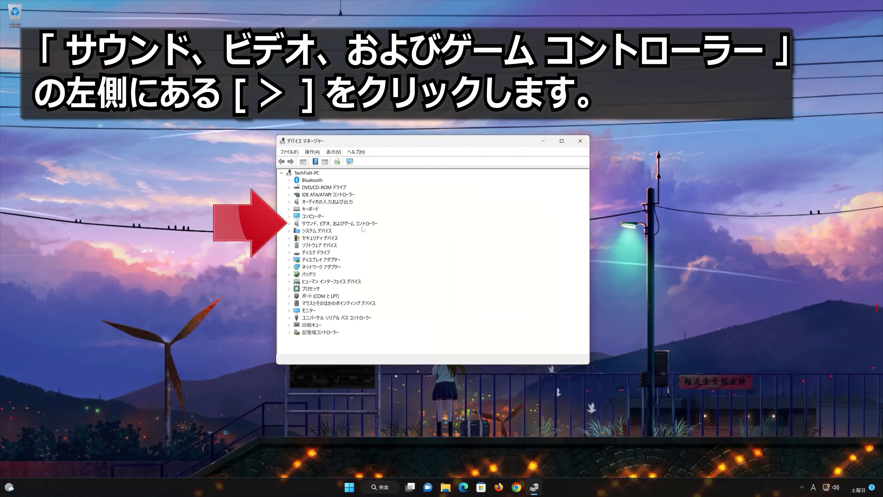
# Show the driver properties of the High Definition Audio デバイス under the sound, video and game controllers.
pyautogui.click(289, 224)
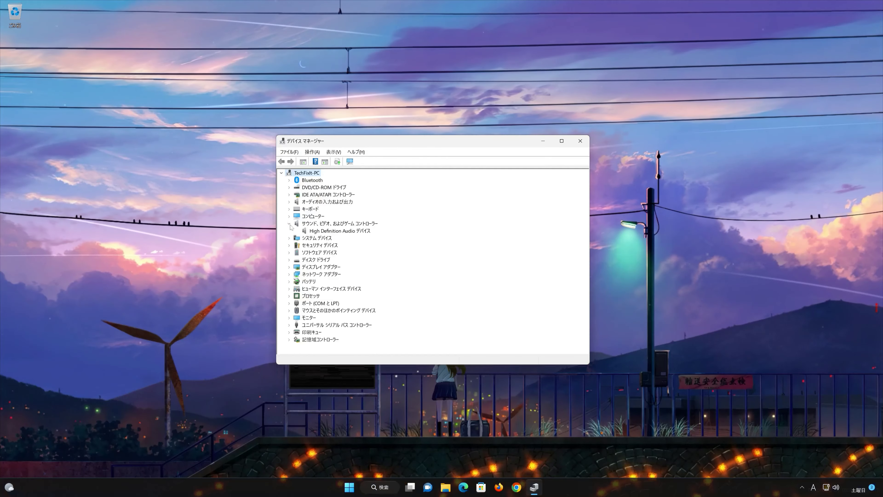
pyautogui.rightClick(353, 231)
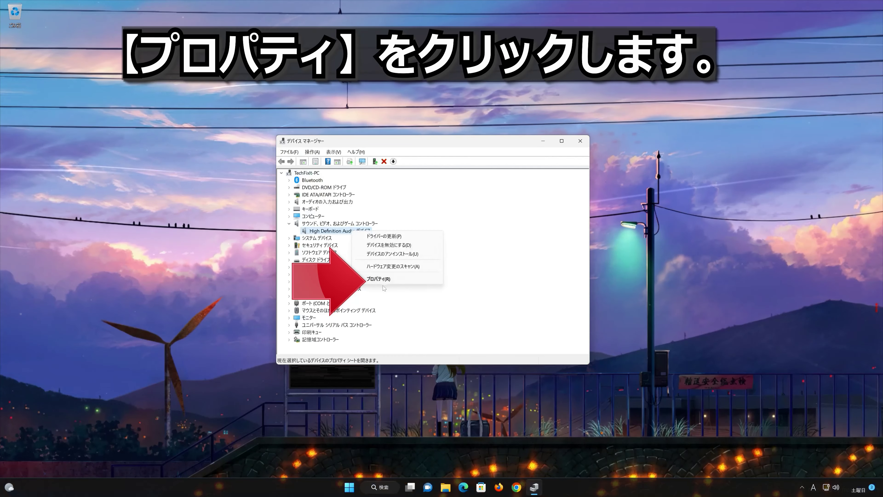
pyautogui.click(396, 280)
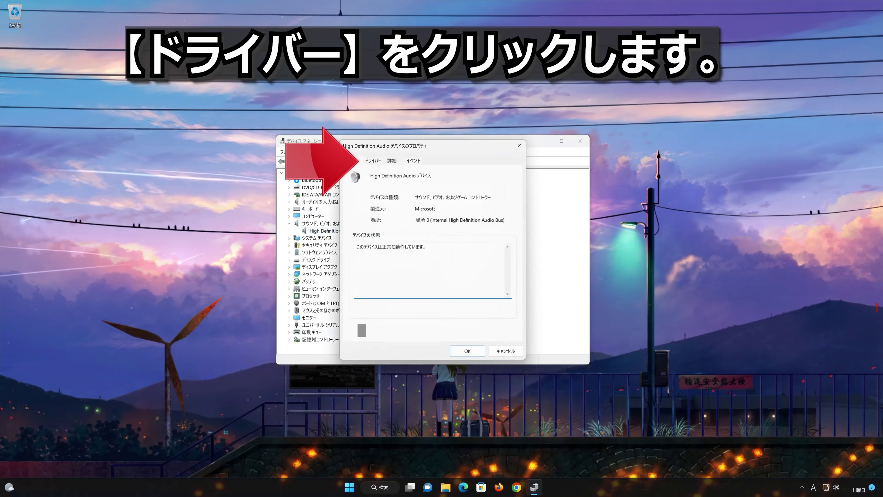
pyautogui.click(373, 160)
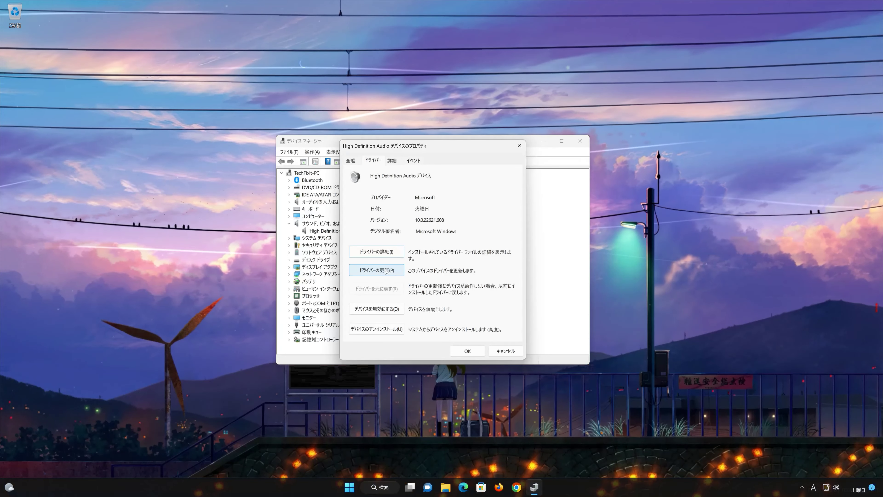
# Start a driver update that browses the computer and picks from the list of available drivers.
pyautogui.click(386, 271)
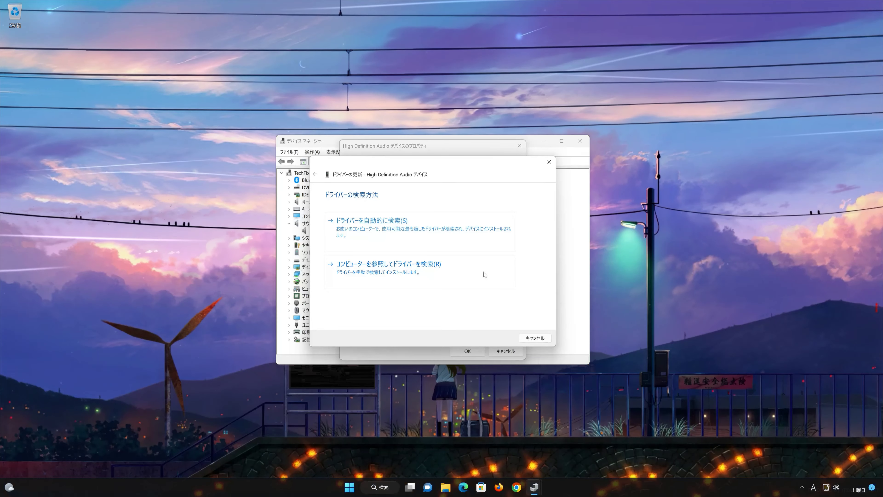
pyautogui.click(386, 275)
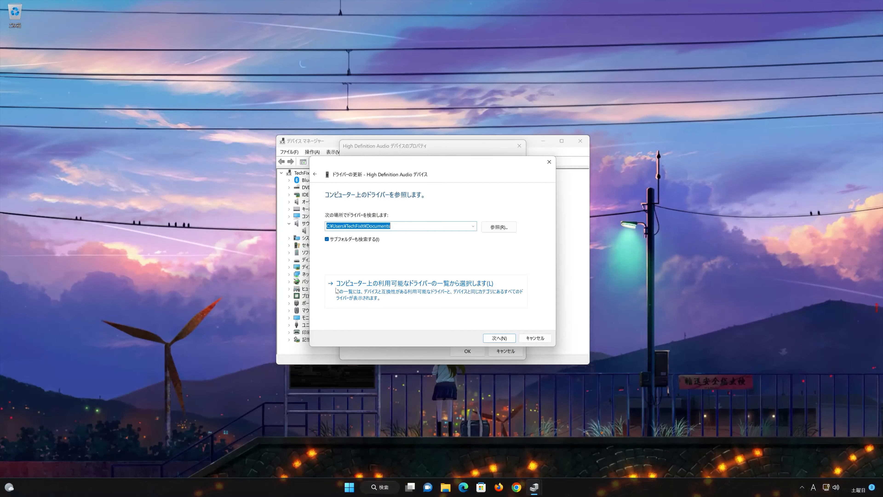
pyautogui.click(456, 291)
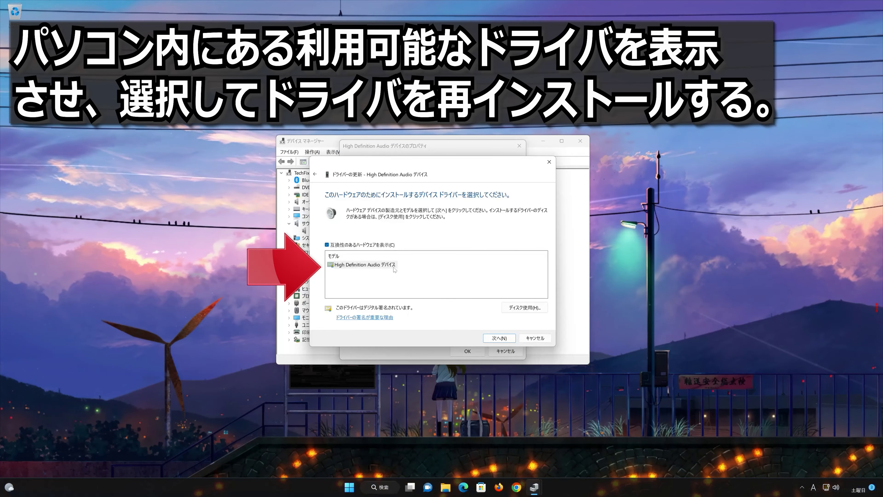
# Install the High Definition Audio デバイス driver despite the compatibility warning, then close the update wizard and device properties.
pyautogui.click(348, 265)
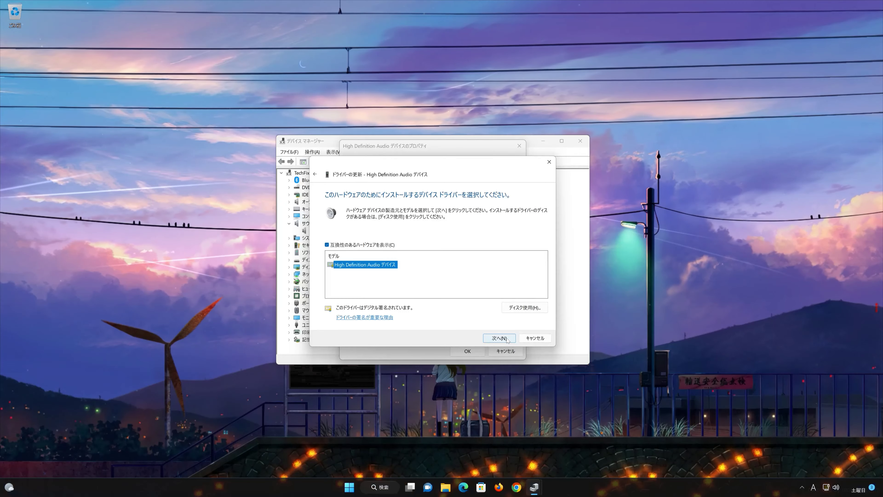
pyautogui.click(499, 338)
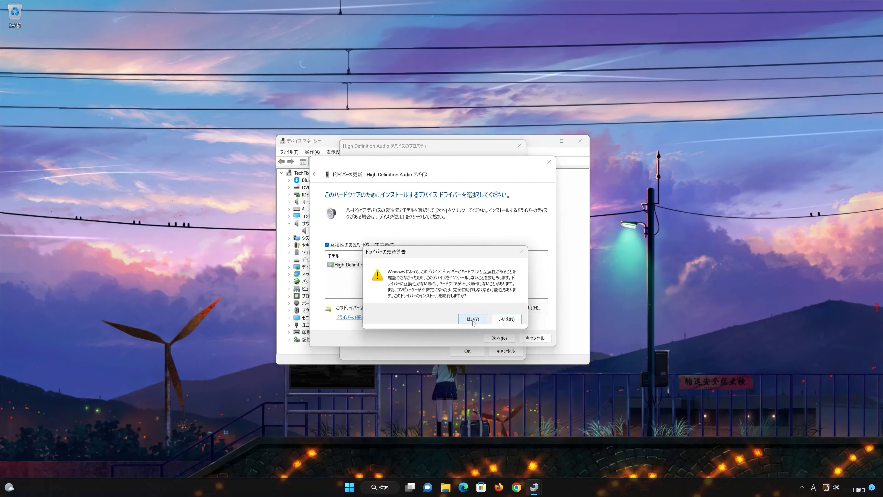
pyautogui.click(473, 319)
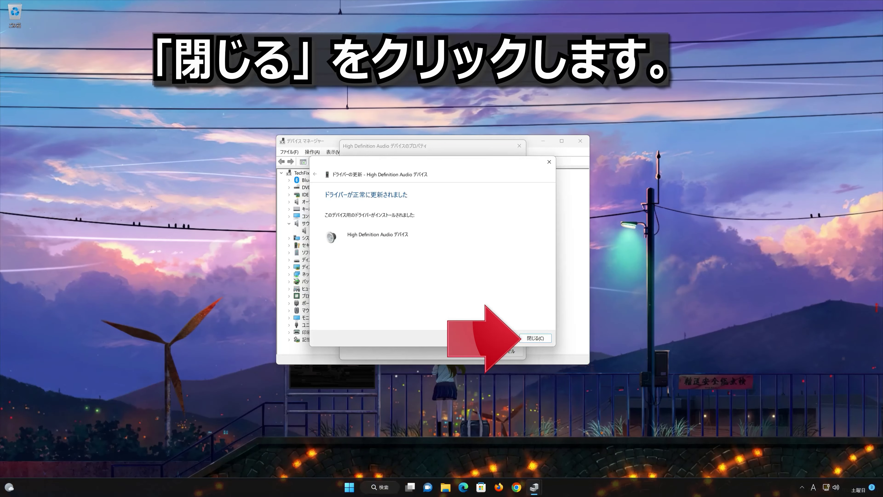
pyautogui.click(541, 337)
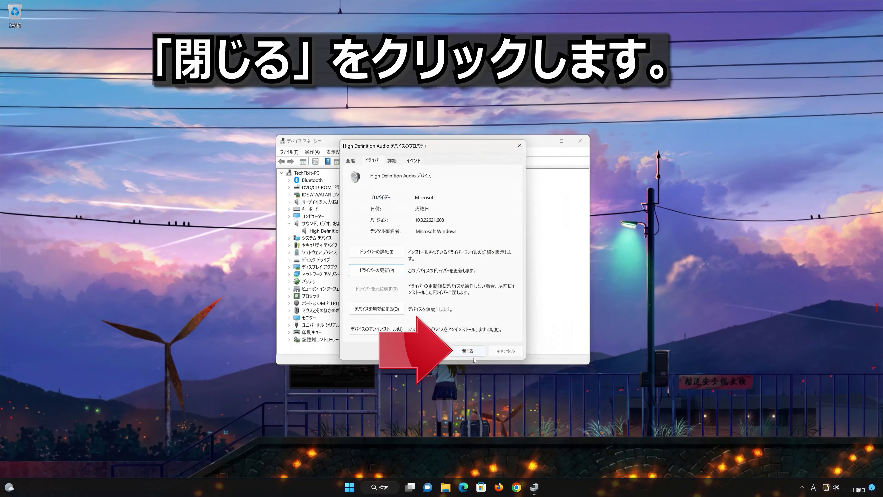
pyautogui.click(467, 351)
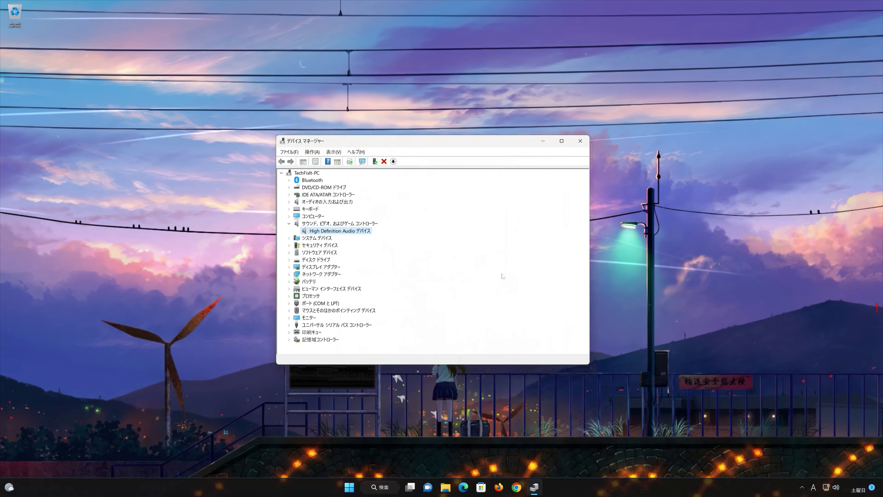
# Close デバイス マネージャー and restart the PC.
pyautogui.click(580, 140)
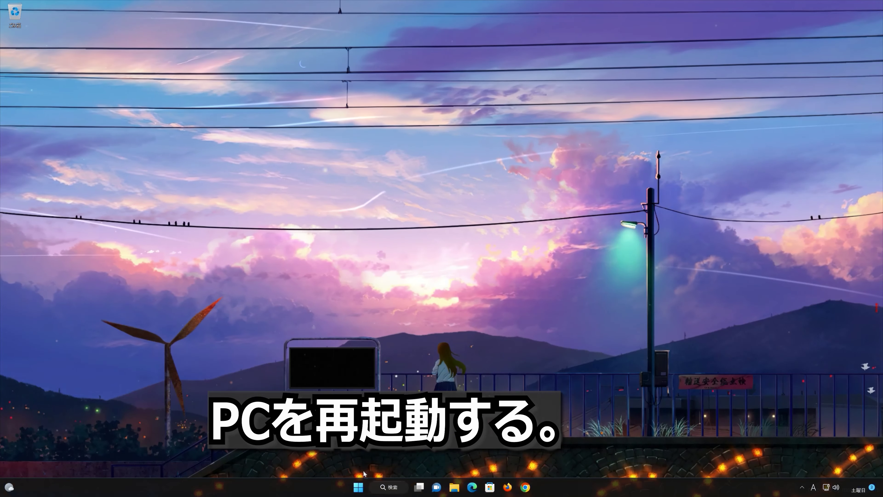
pyautogui.click(352, 486)
pyautogui.click(540, 459)
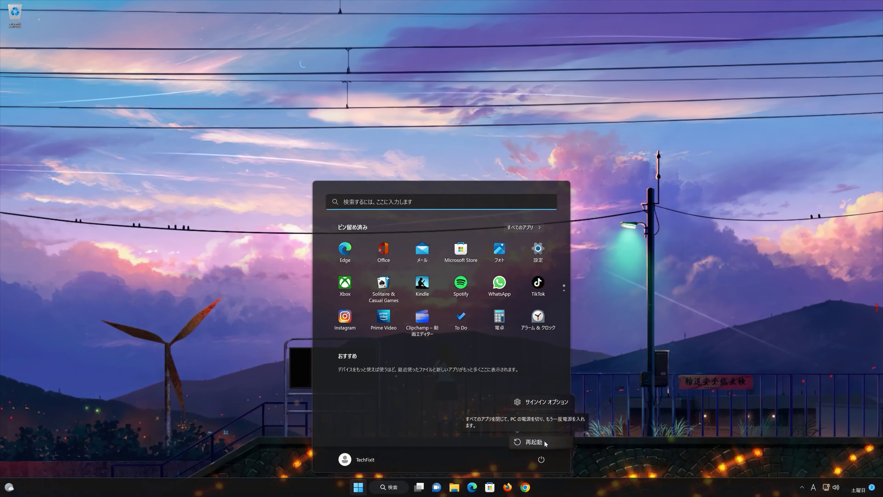
pyautogui.click(535, 441)
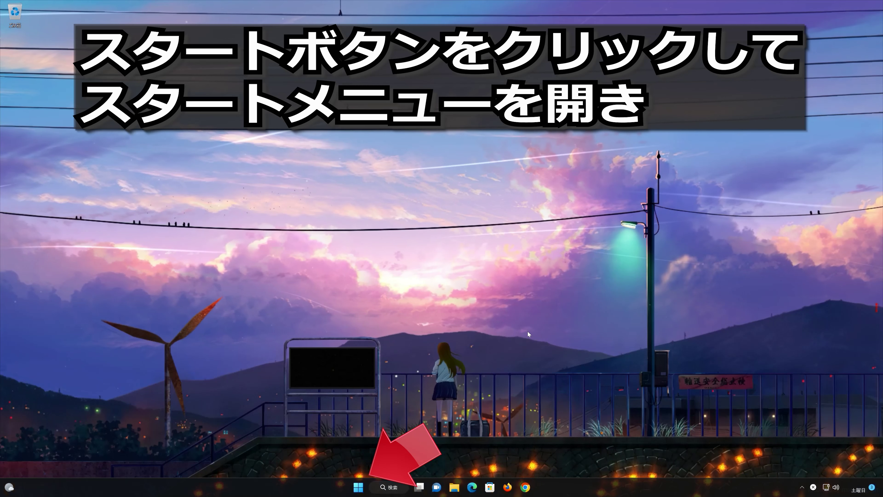
# Search Windows for デバイス マネージャー again, open it and move its window to the centre of the desktop.
pyautogui.click(358, 487)
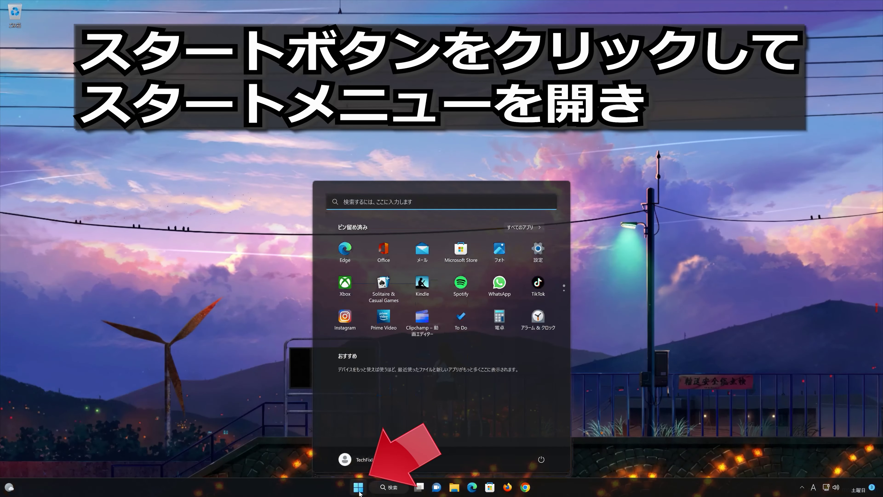
pyautogui.write('デバイス マネージャー')
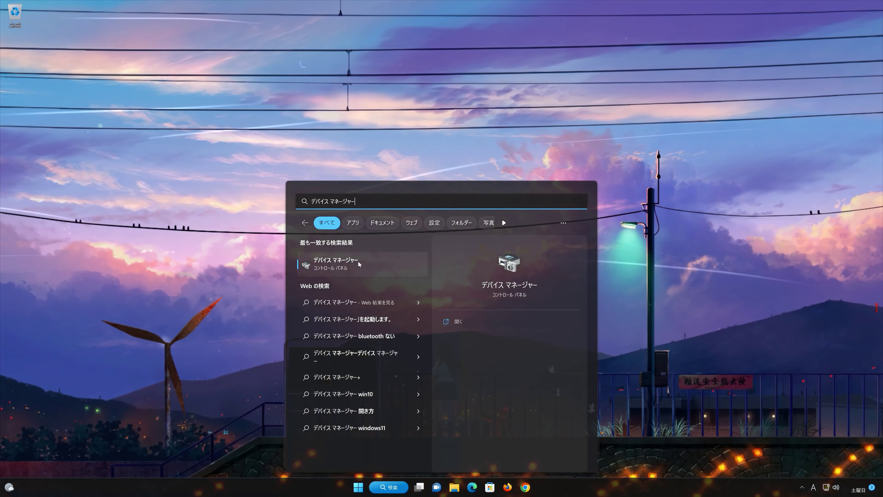
pyautogui.click(358, 260)
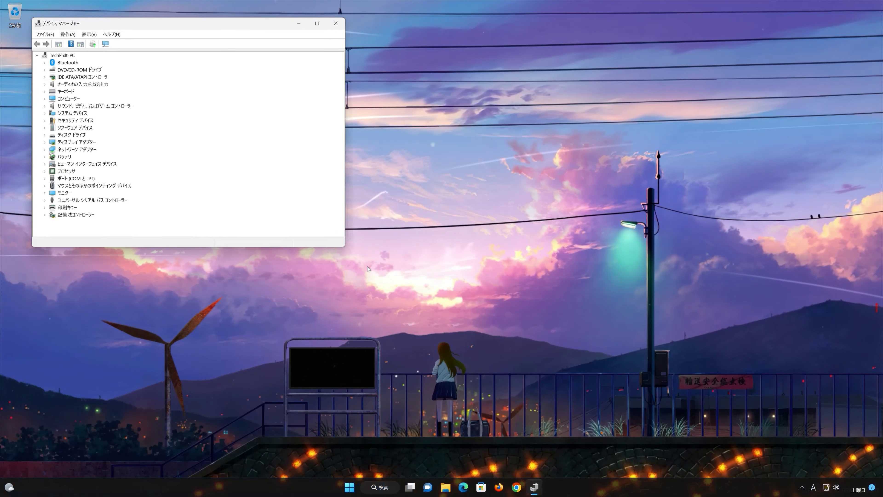
pyautogui.moveTo(200, 29); pyautogui.dragTo(466, 145)
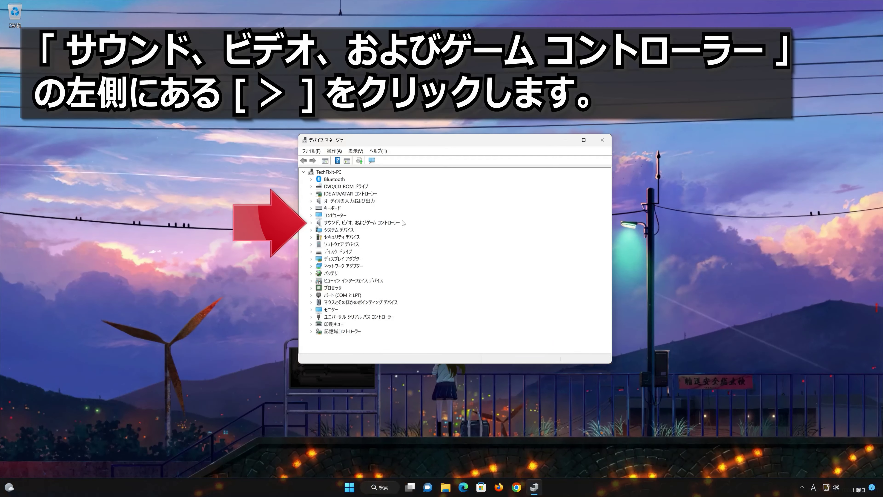
# Expand the sound, video and game controllers and show the driver properties of the High Definition Audio デバイス.
pyautogui.click(311, 224)
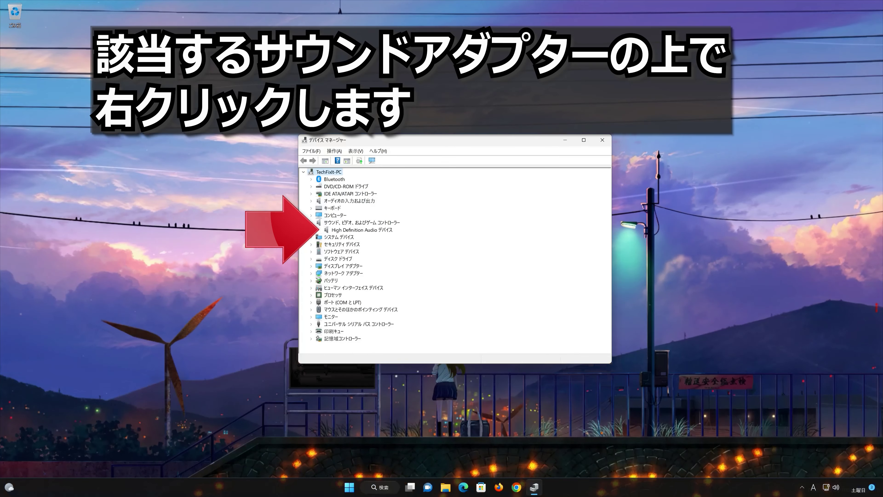
pyautogui.click(333, 232)
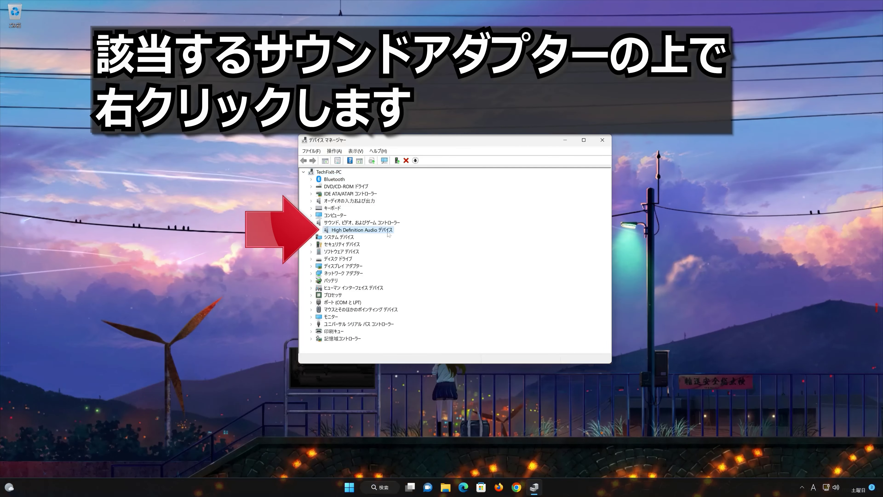
pyautogui.rightClick(370, 232)
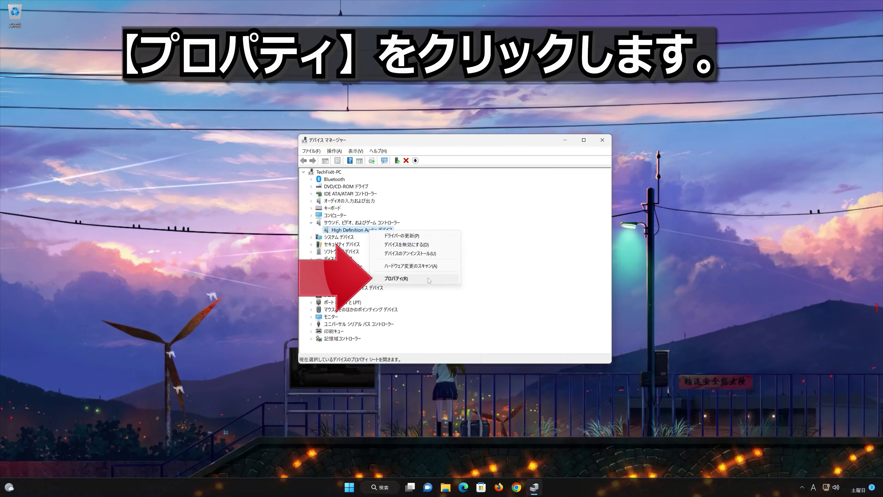
pyautogui.click(419, 281)
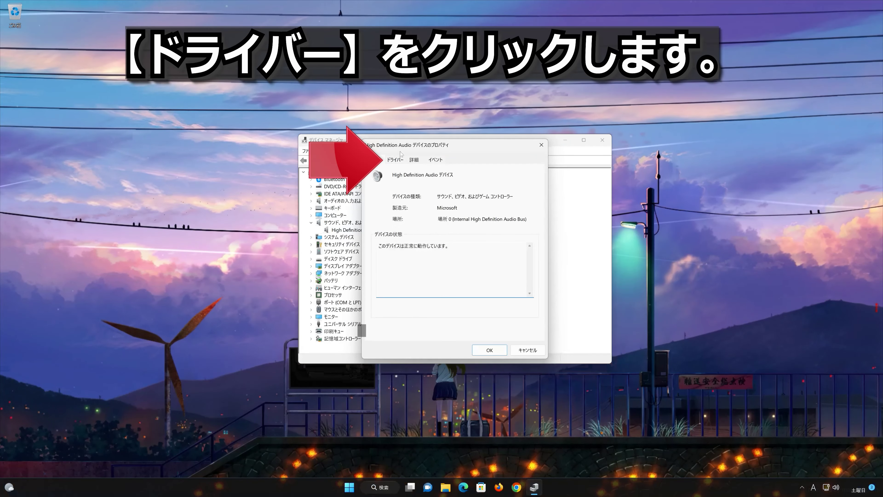
pyautogui.click(395, 161)
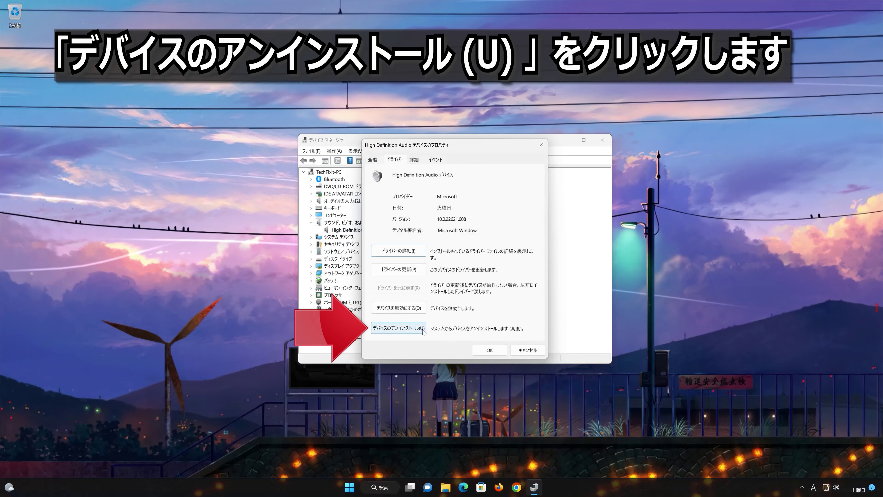
# Uninstall the High Definition Audio デバイス from the system and close デバイス マネージャー.
pyautogui.click(404, 328)
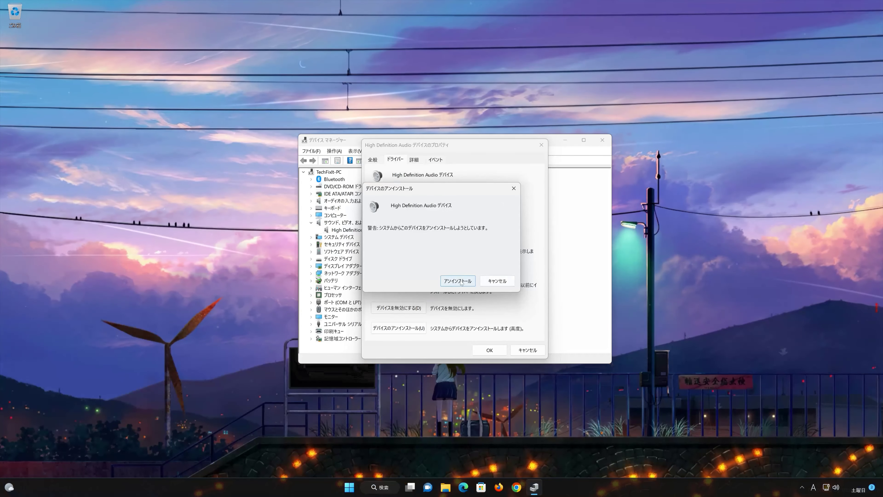
pyautogui.click(461, 282)
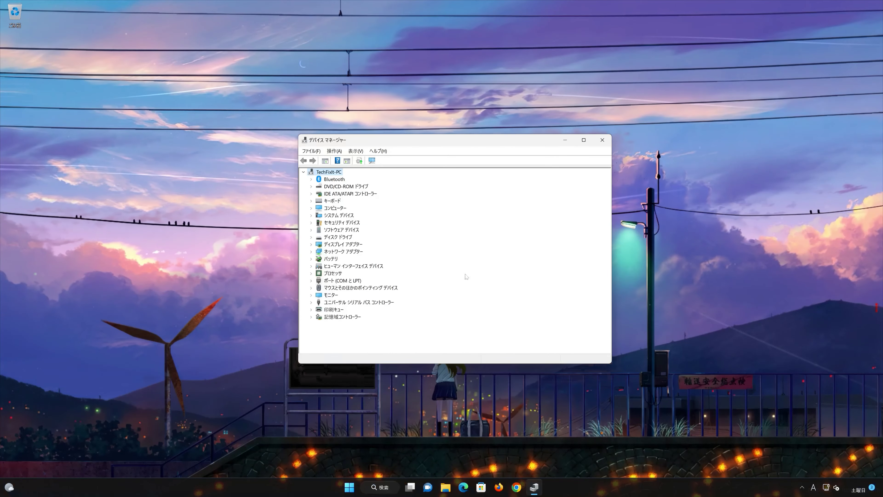
pyautogui.click(602, 140)
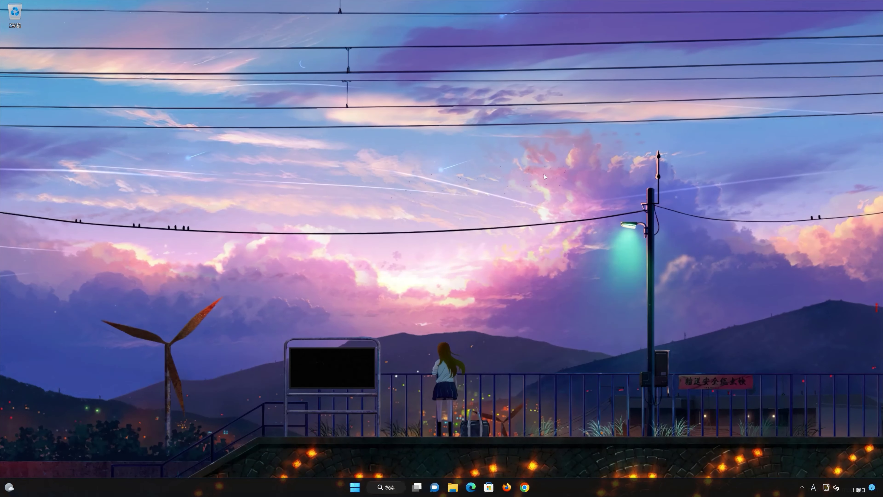
# Restart the PC so Windows reinstalls the removed sound driver automatically.
pyautogui.click(358, 487)
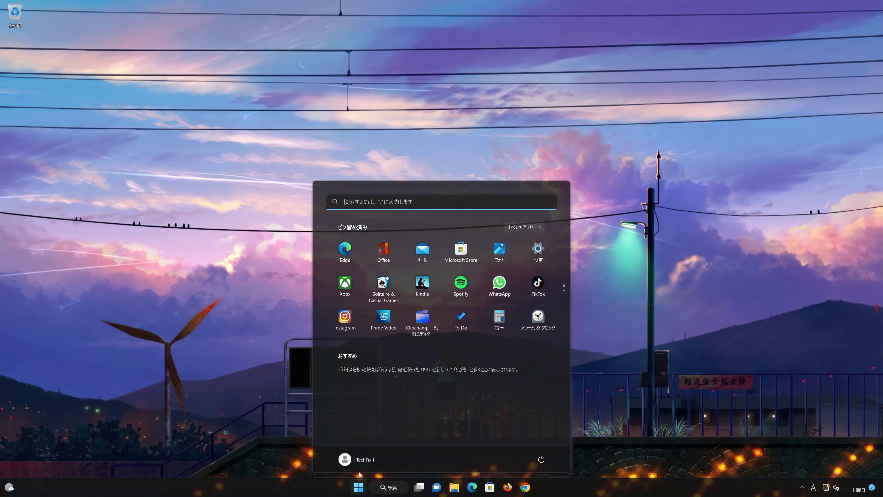
pyautogui.click(549, 460)
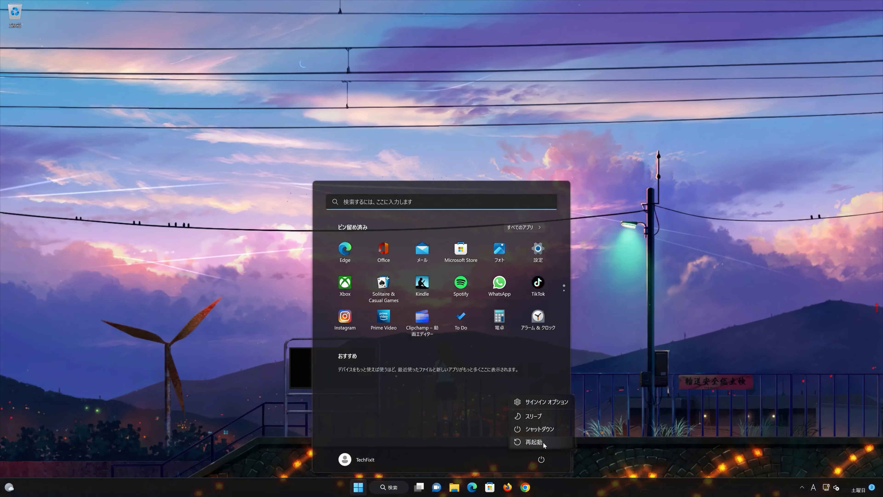
pyautogui.click(534, 442)
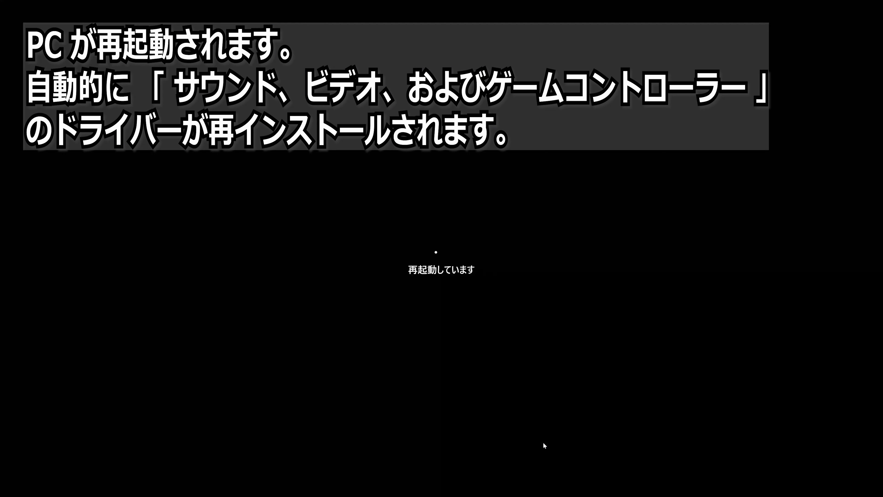